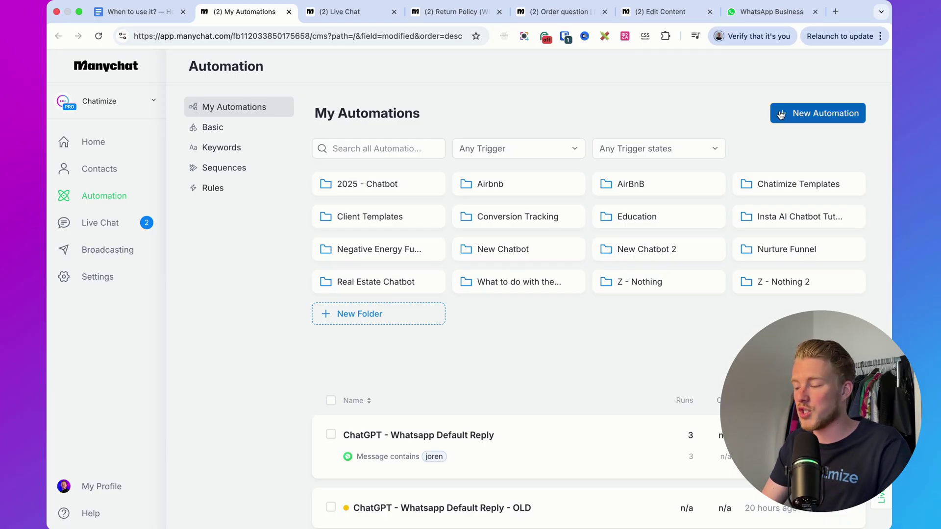
Step: Create a new automation whose first step is an Actions step with Pause all automations, and open its duration options
{"action": "left_click", "coordinate": [799, 112]}
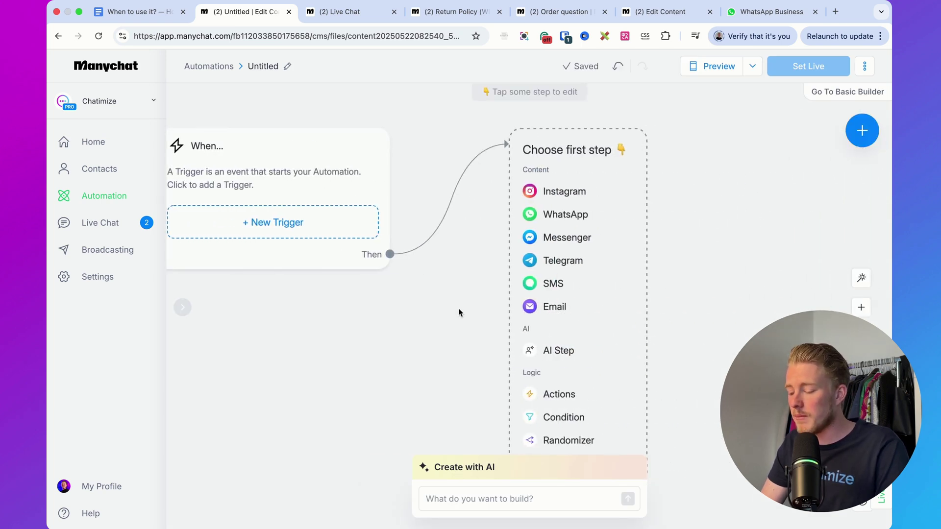
{"action": "left_click", "coordinate": [549, 398]}
{"action": "left_click", "coordinate": [281, 164]}
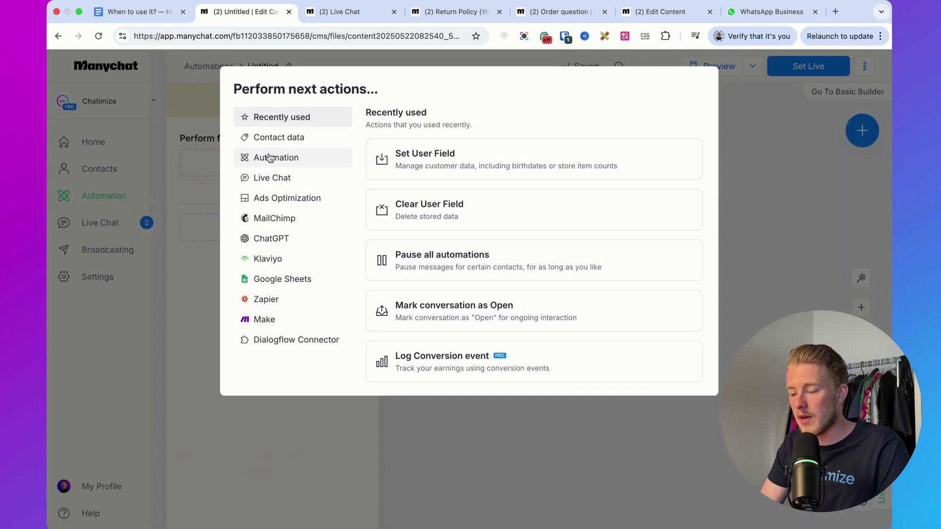
{"action": "left_click", "coordinate": [283, 162]}
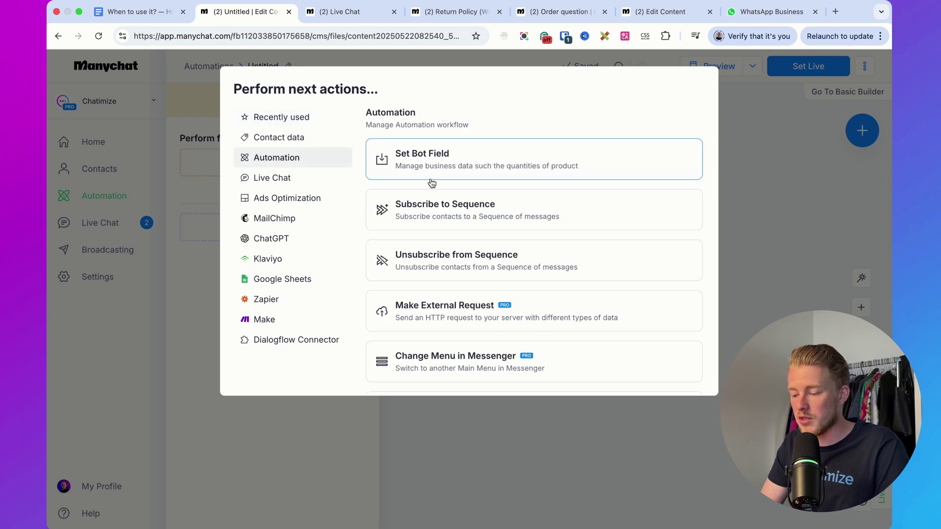
{"action": "scroll", "coordinate": [433, 196], "scroll_direction": "down", "scroll_amount": 3}
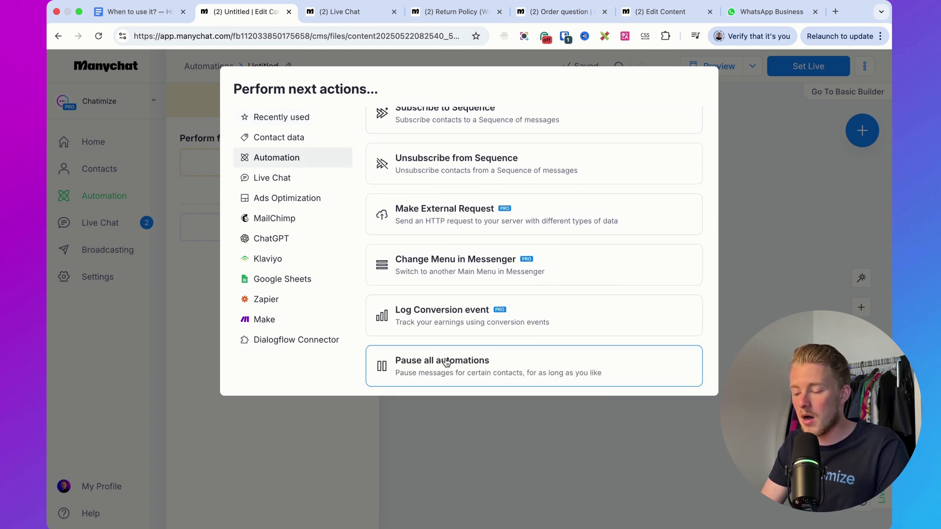
{"action": "left_click", "coordinate": [453, 361]}
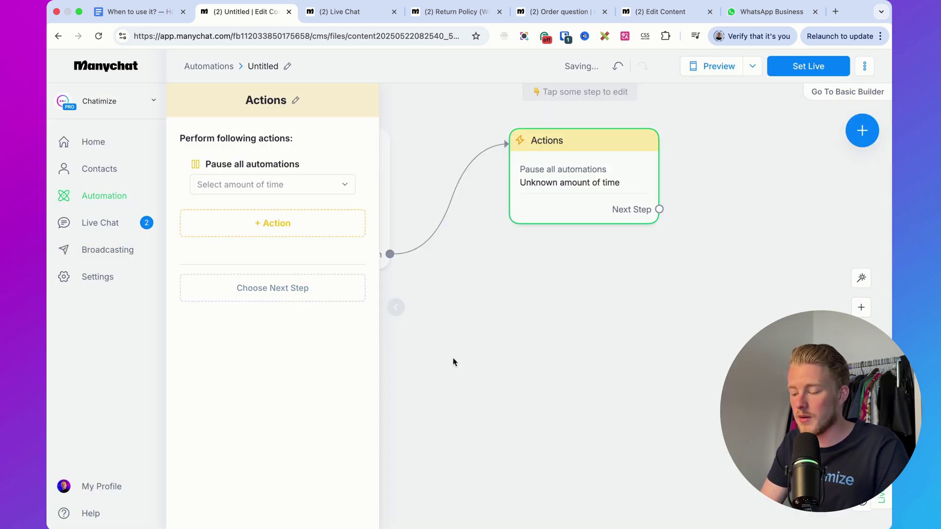
{"action": "left_click", "coordinate": [287, 185]}
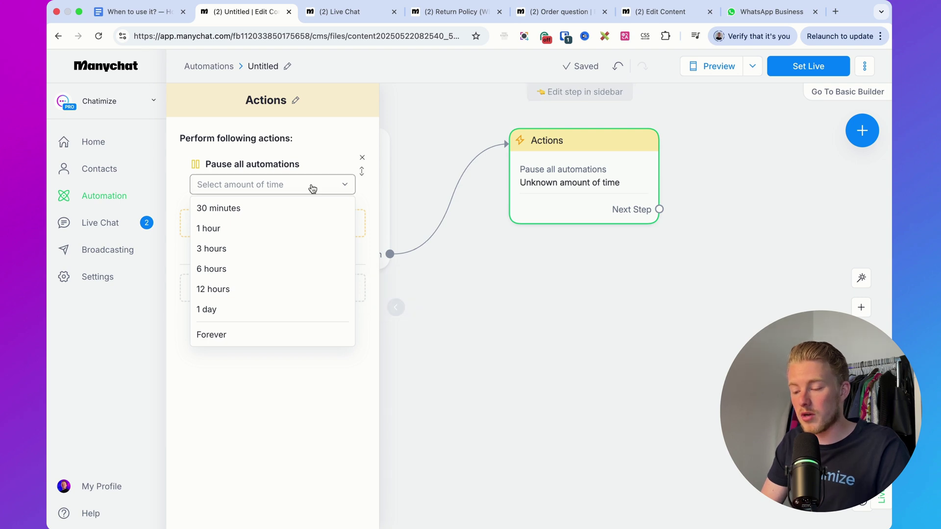
Step: Create a new rule in the Automation section
{"action": "left_click", "coordinate": [116, 200]}
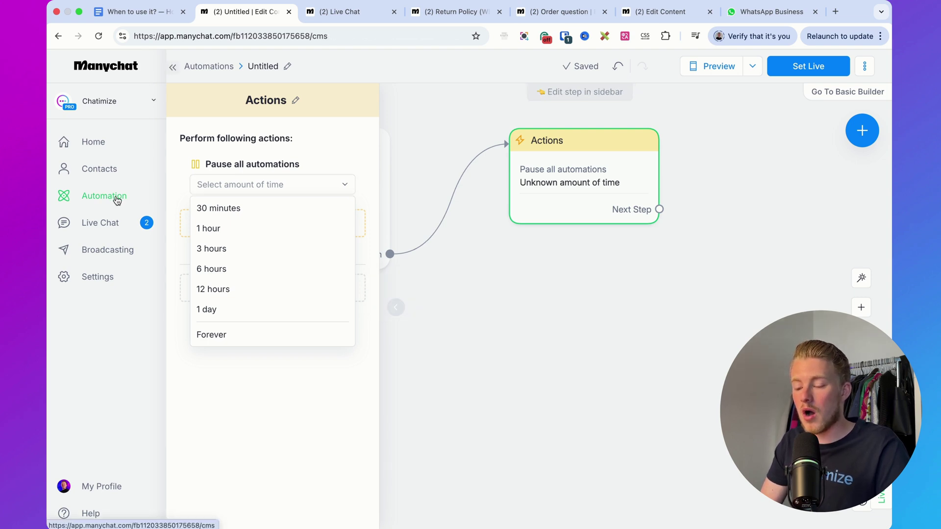
{"action": "left_click", "coordinate": [220, 191]}
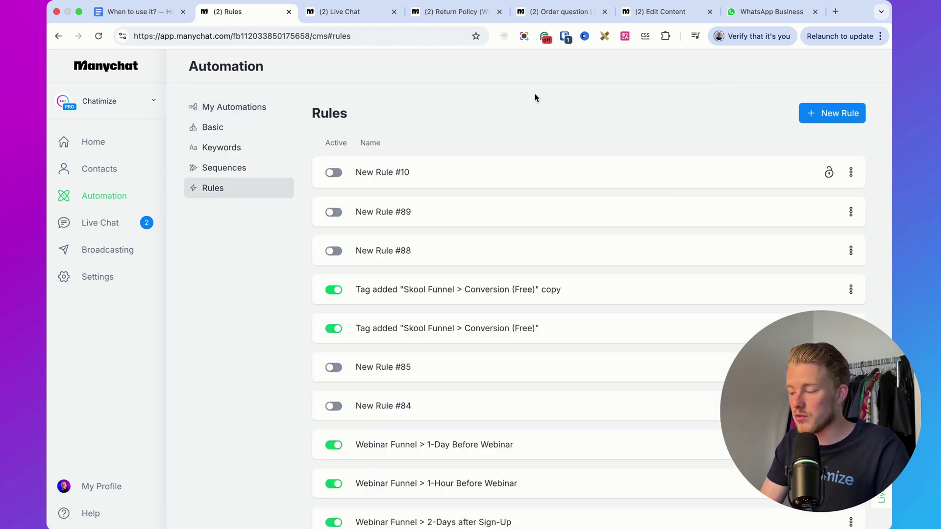
{"action": "left_click", "coordinate": [833, 117]}
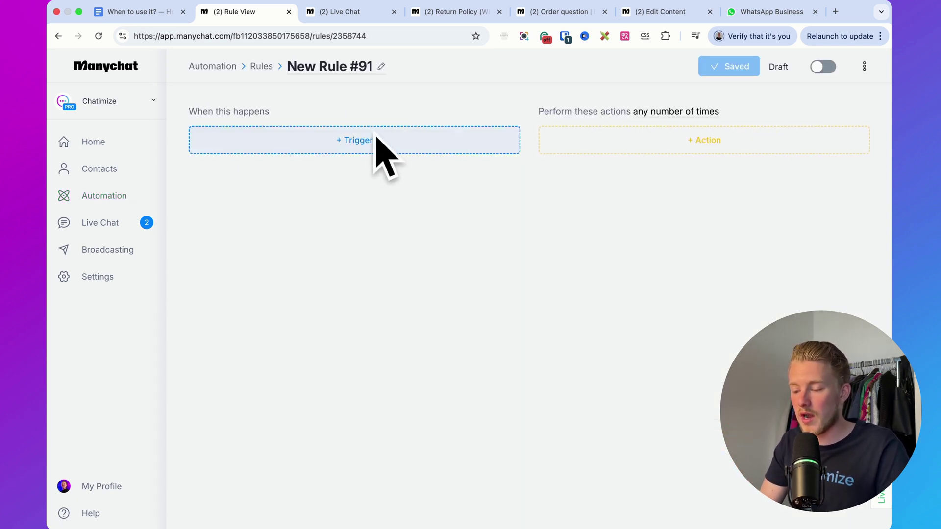
Step: Look through the rule's available triggers, and add a Pause all automations action to the rule
{"action": "left_click", "coordinate": [392, 137]}
{"action": "scroll", "coordinate": [362, 250], "scroll_direction": "down", "scroll_amount": 2}
{"action": "scroll", "coordinate": [361, 229], "scroll_direction": "up", "scroll_amount": 2}
{"action": "left_click", "coordinate": [580, 228]}
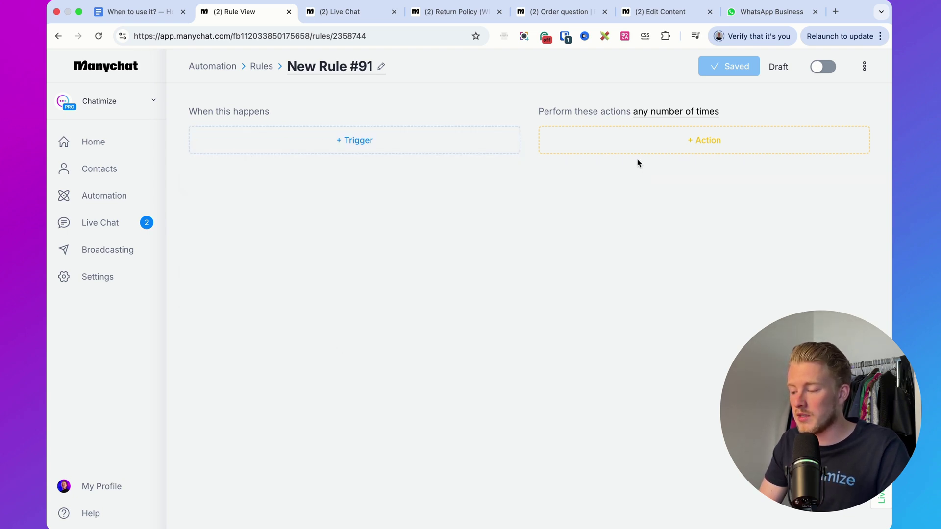
{"action": "left_click", "coordinate": [629, 150]}
{"action": "left_click", "coordinate": [495, 155]}
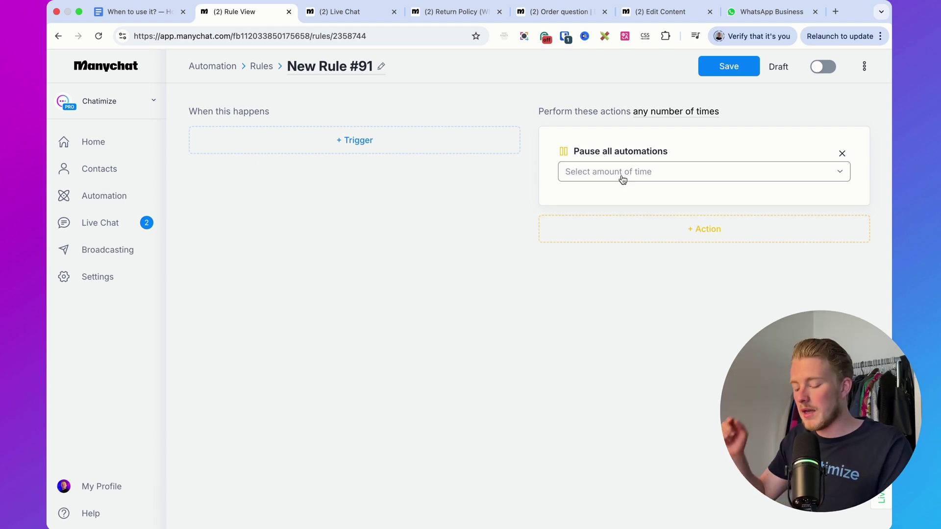
Step: Pause automations forever for the contact in the open Live Chat WhatsApp conversation, and place the cursor in the reply box
{"action": "left_click", "coordinate": [360, 12]}
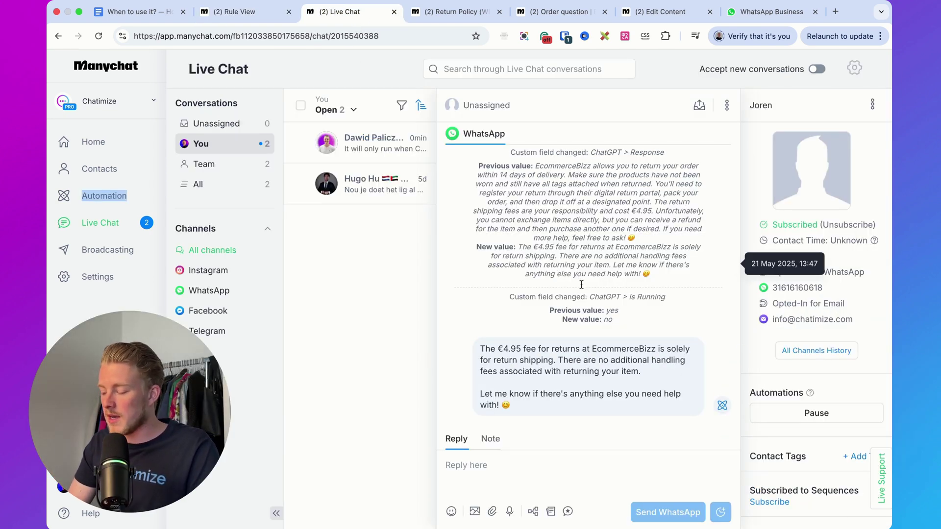
{"action": "left_click", "coordinate": [816, 413]}
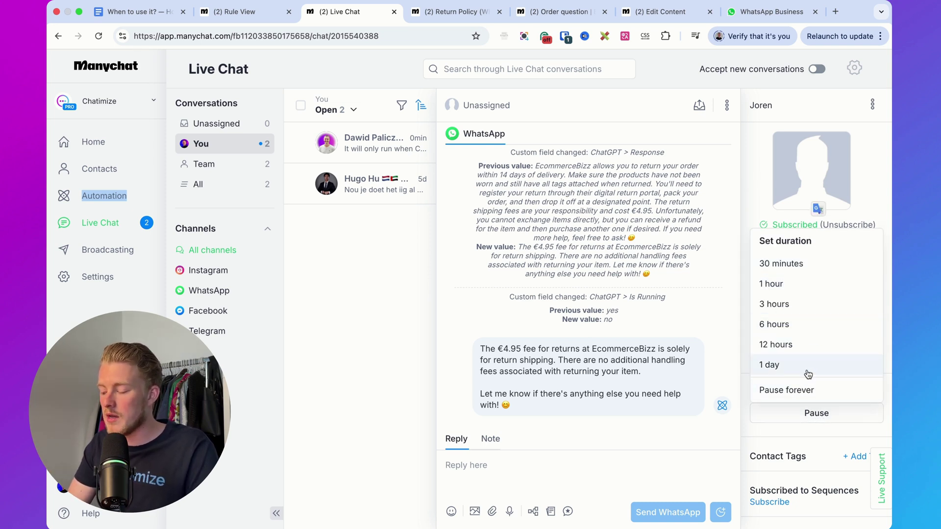
{"action": "left_click", "coordinate": [801, 395]}
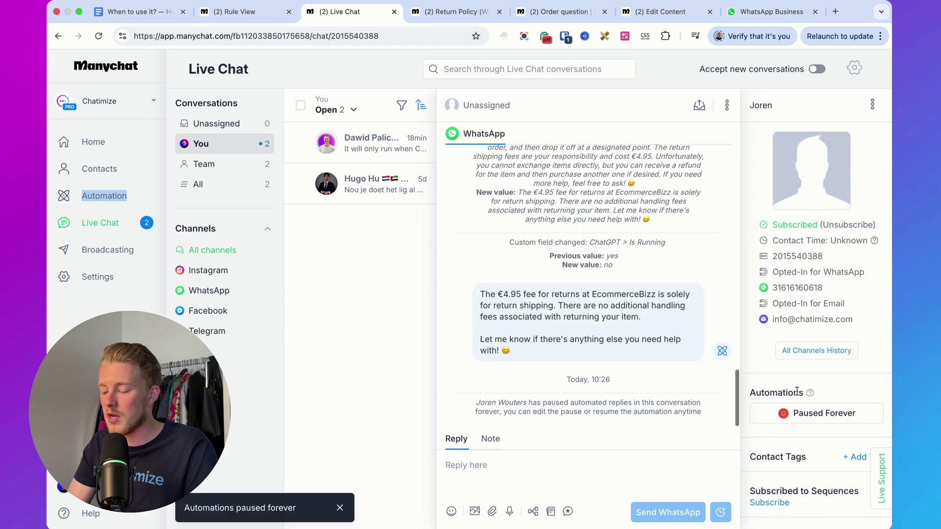
{"action": "left_click", "coordinate": [610, 474]}
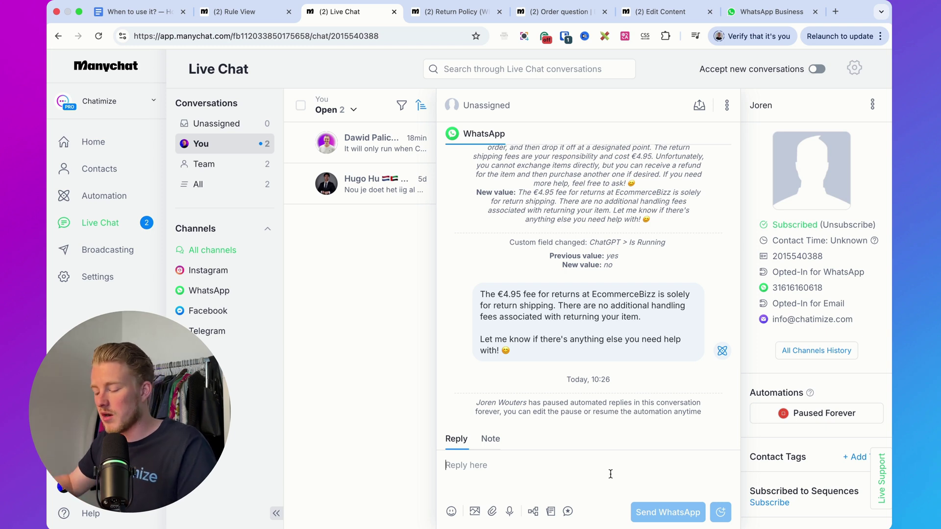
Step: Resume the contact's paused automations, and bring up the document on when to use the feature
{"action": "left_click", "coordinate": [782, 414]}
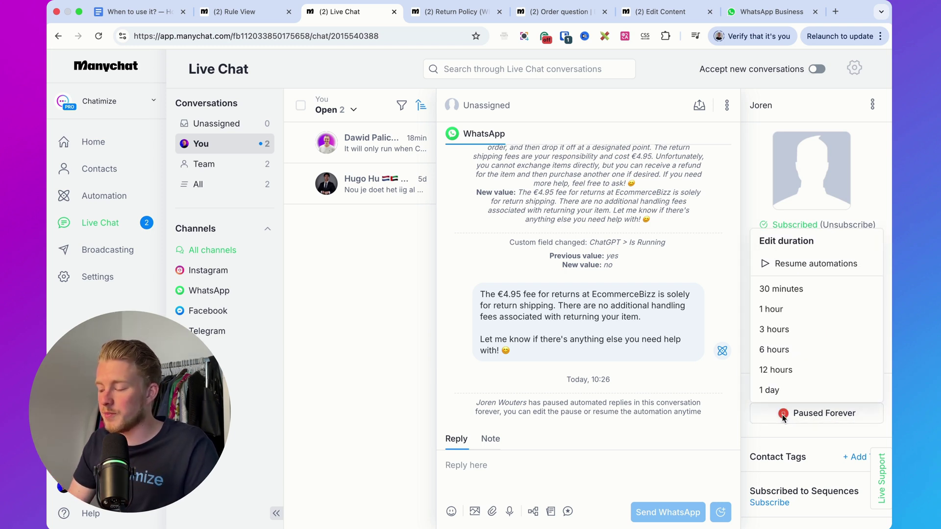
{"action": "left_click", "coordinate": [810, 264]}
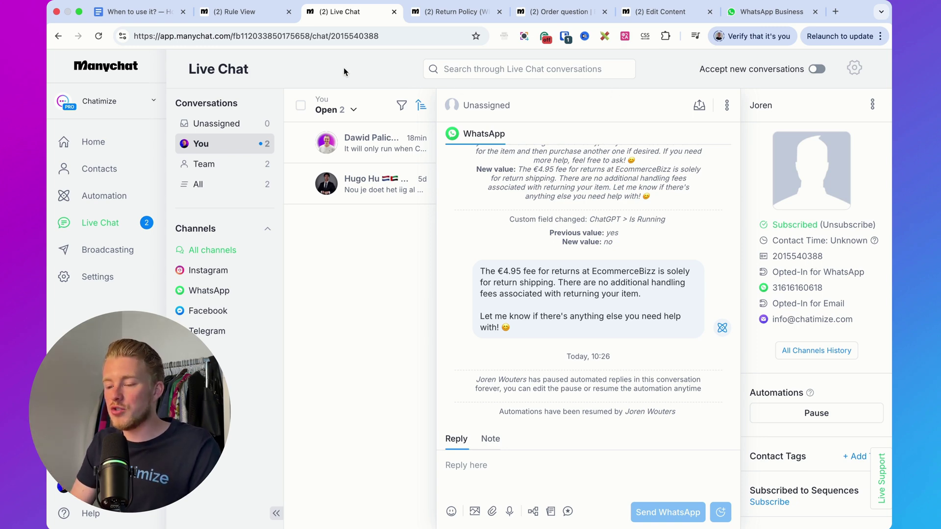
{"action": "left_click", "coordinate": [156, 13]}
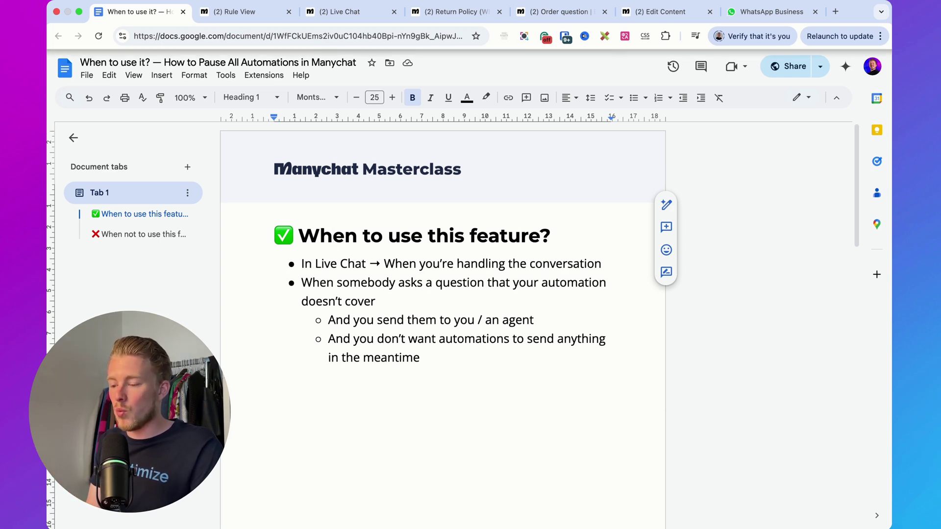
Step: Return to the Live Chat conversation, pause the contact's automations forever, and change the pause to 6 hours
{"action": "left_click", "coordinate": [351, 13]}
{"action": "left_click", "coordinate": [817, 413]}
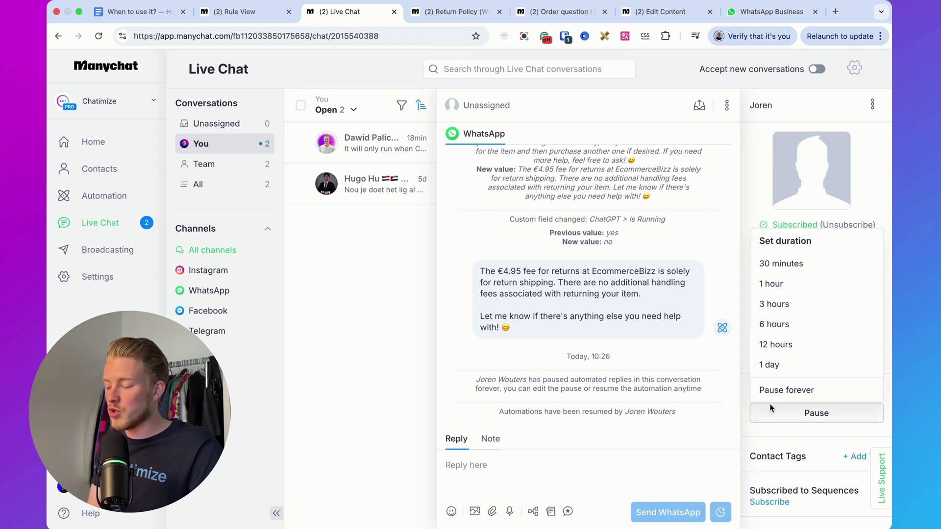
{"action": "left_click", "coordinate": [787, 390]}
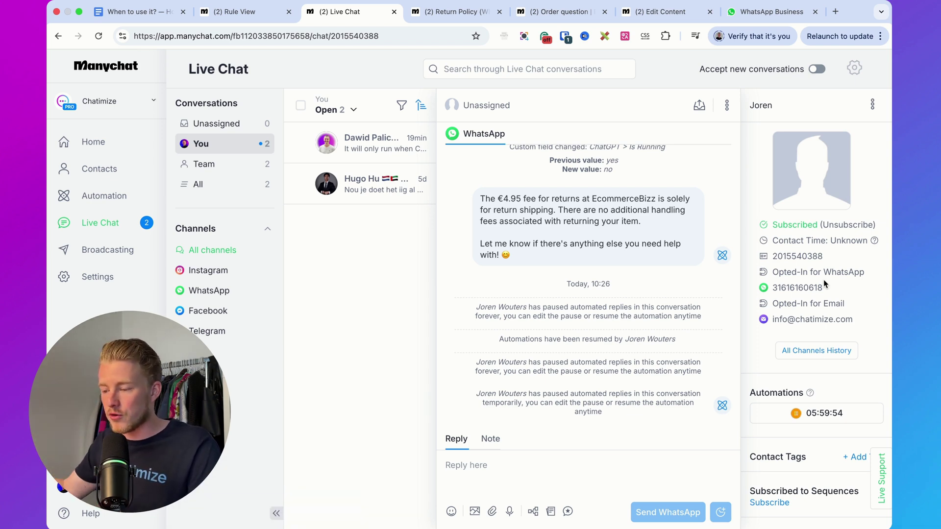
Step: Read the bullets under "When to use this feature?" in the Google Docs document, from the uncovered question to avoiding messages in the meantime
{"action": "left_click", "coordinate": [132, 11]}
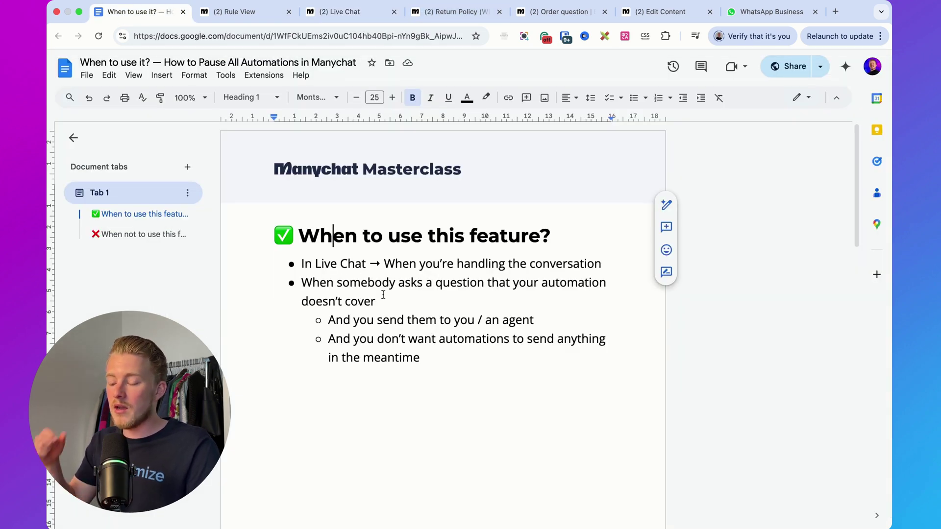
{"action": "left_click_drag", "start_coordinate": [301, 282], "coordinate": [417, 300]}
{"action": "left_click", "coordinate": [417, 300]}
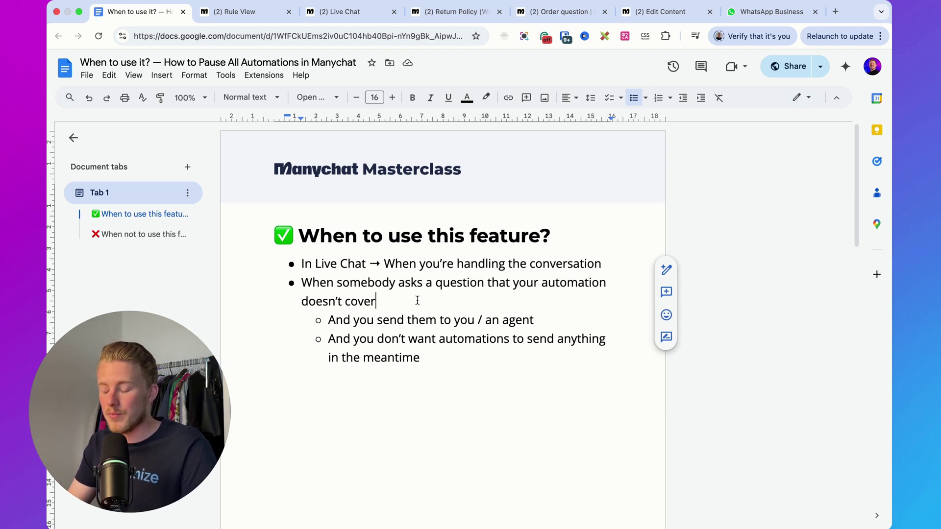
{"action": "left_click_drag", "start_coordinate": [432, 362], "coordinate": [314, 347]}
{"action": "left_click", "coordinate": [391, 343]}
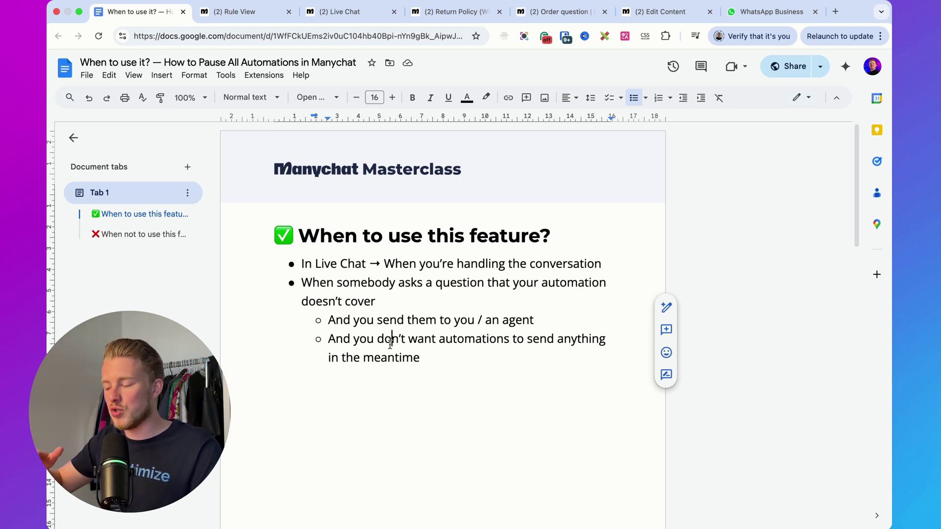
Step: Examine the Return Policy (WhatsApp) automation from its trigger through the "No, I need help" branch to the Actions step, and return to Live Chat
{"action": "left_click", "coordinate": [454, 14]}
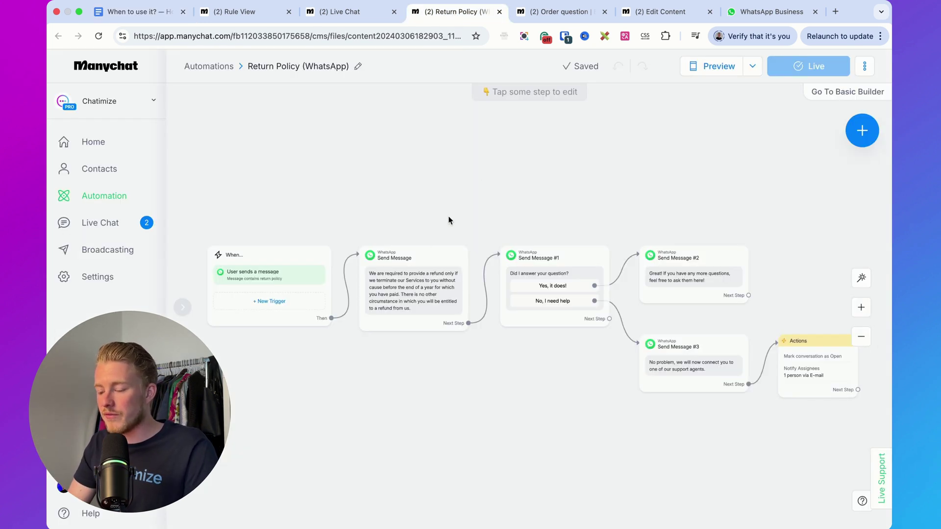
{"action": "scroll", "coordinate": [477, 366], "scroll_direction": "up", "scroll_amount": 5}
{"action": "scroll", "coordinate": [478, 366], "scroll_direction": "down", "scroll_amount": 5}
{"action": "left_click_drag", "start_coordinate": [478, 368], "coordinate": [590, 368]}
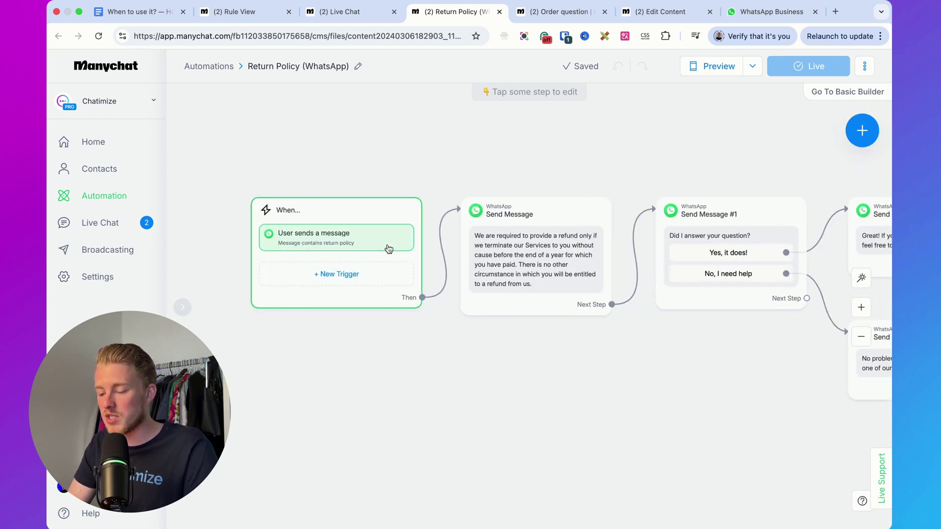
{"action": "scroll", "coordinate": [500, 321], "scroll_direction": "up", "scroll_amount": 3}
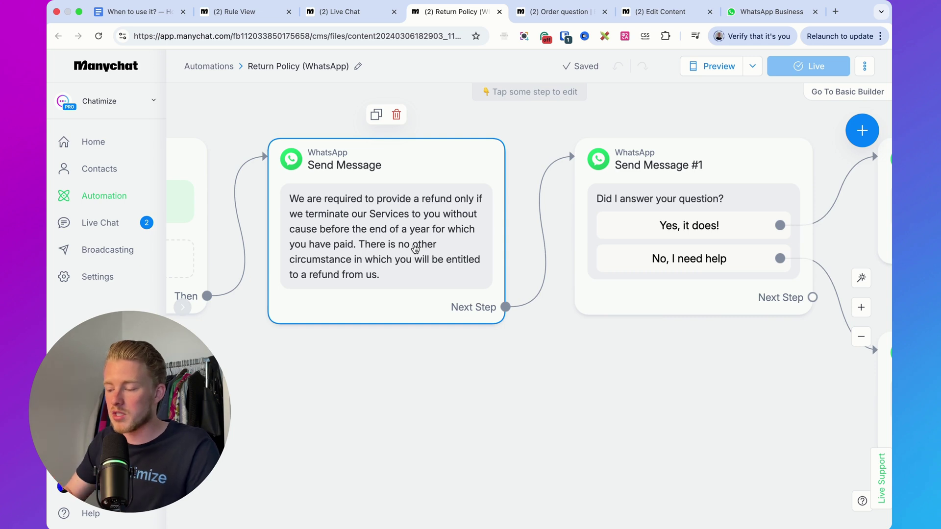
{"action": "left_click_drag", "start_coordinate": [636, 372], "coordinate": [363, 367]}
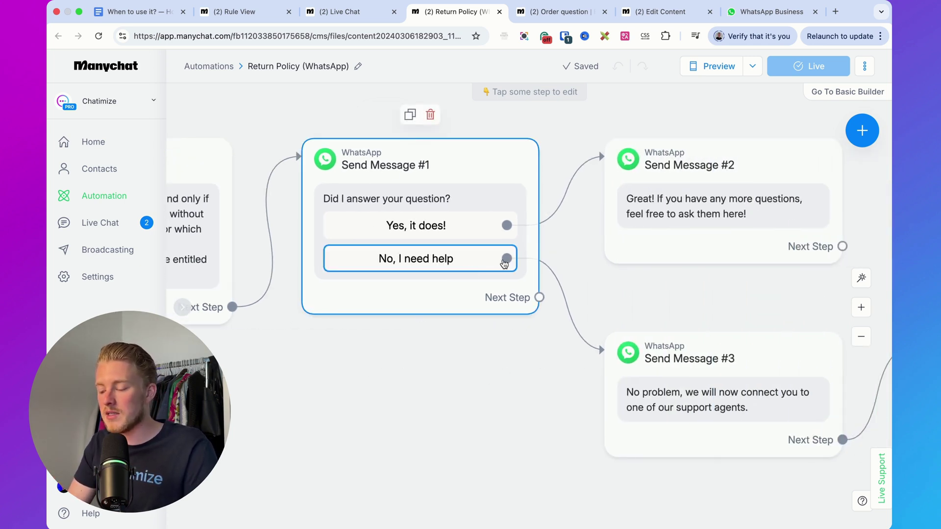
{"action": "left_click_drag", "start_coordinate": [544, 414], "coordinate": [357, 361]}
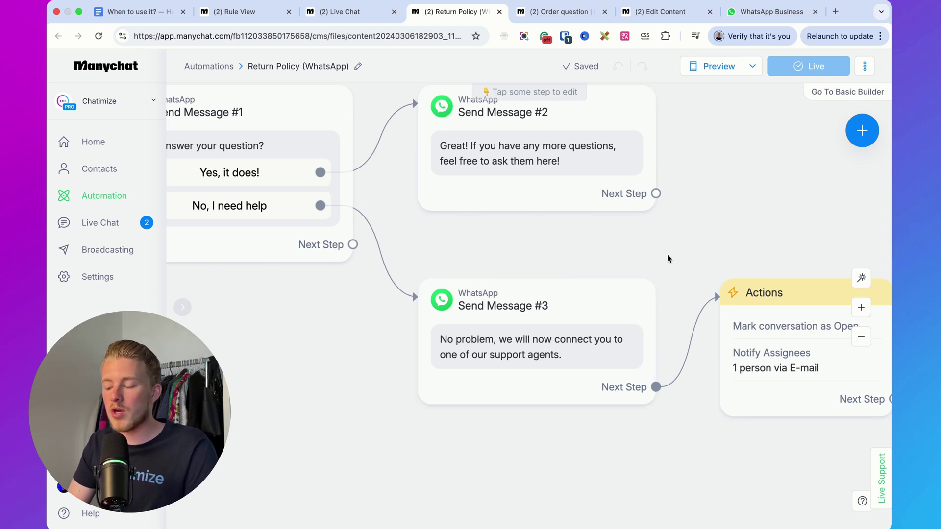
{"action": "scroll", "coordinate": [668, 258], "scroll_direction": "down", "scroll_amount": 5}
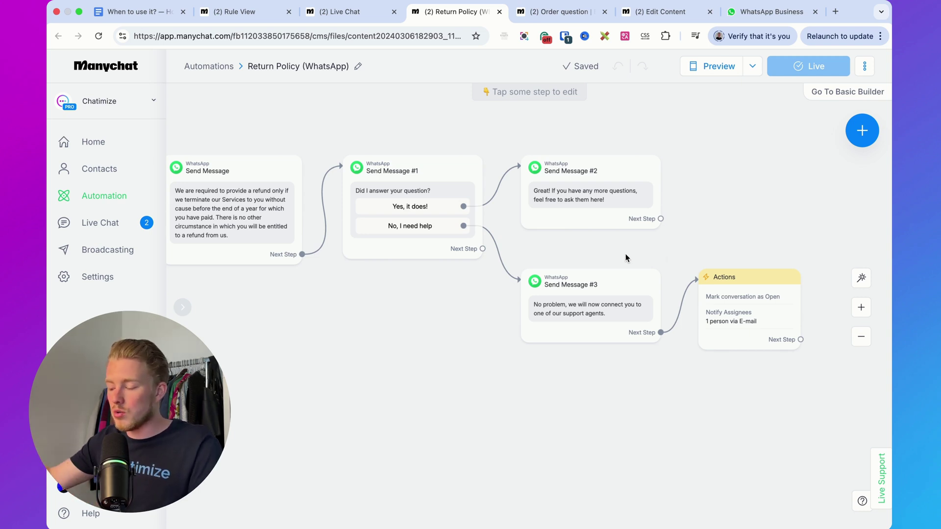
{"action": "left_click", "coordinate": [362, 12]}
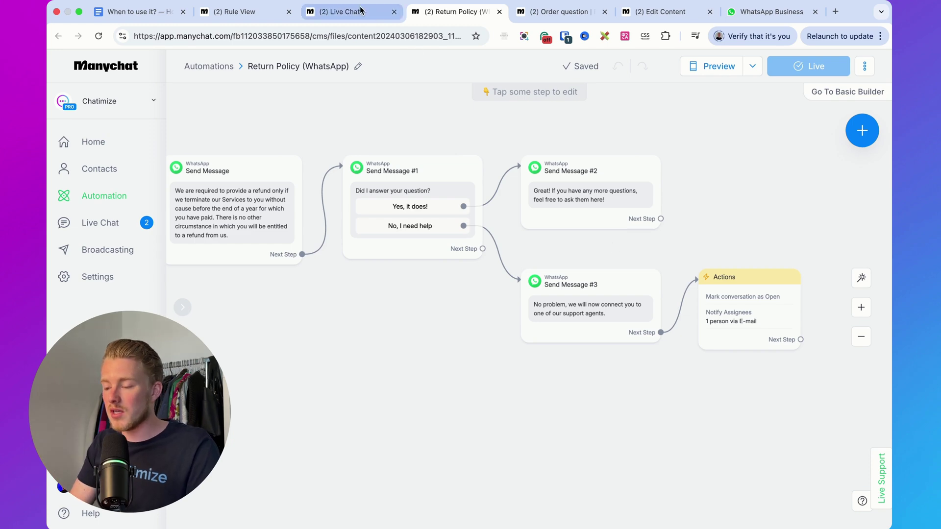
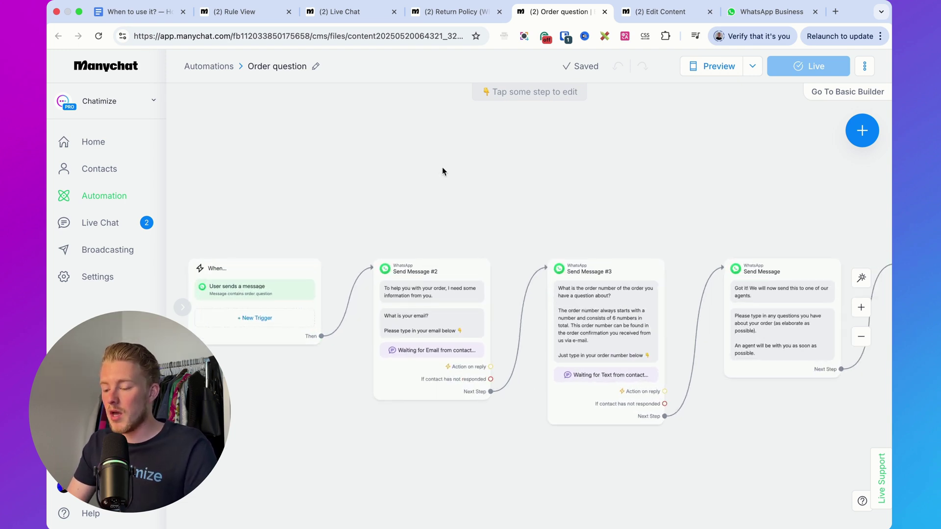
Step: Examine the Order question automation from its trigger through the messages asking for the email and the order number
{"action": "scroll", "coordinate": [439, 200], "scroll_direction": "up", "scroll_amount": 3}
{"action": "left_click_drag", "start_coordinate": [439, 205], "coordinate": [374, 146]}
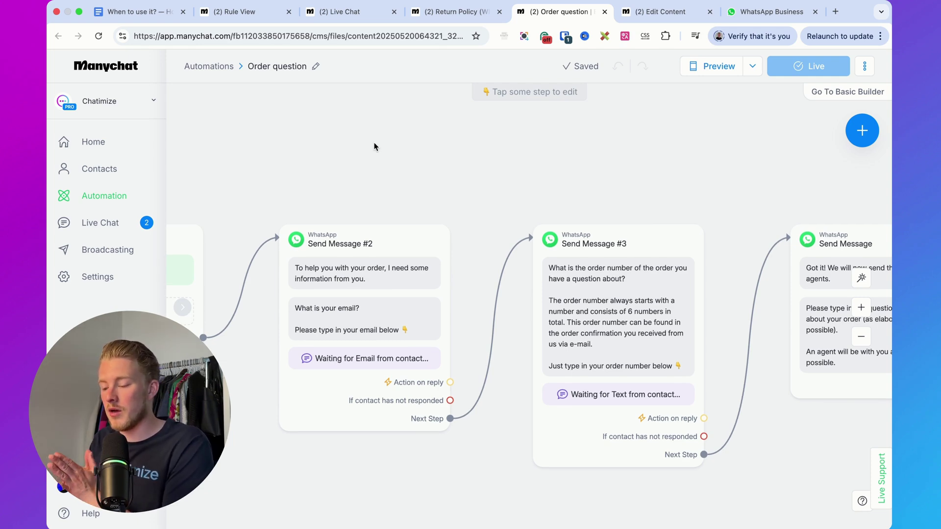
{"action": "left_click_drag", "start_coordinate": [374, 142], "coordinate": [639, 110]}
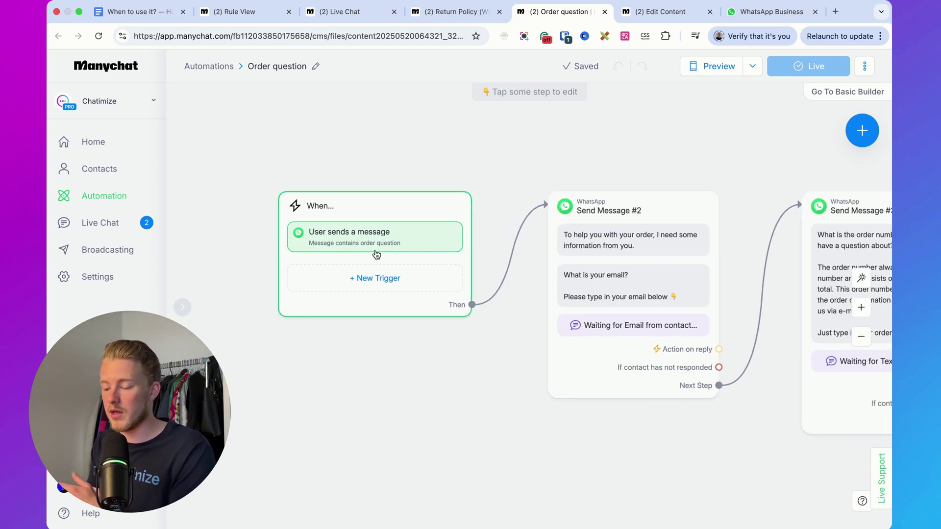
{"action": "scroll", "coordinate": [621, 168], "scroll_direction": "right", "scroll_amount": 5}
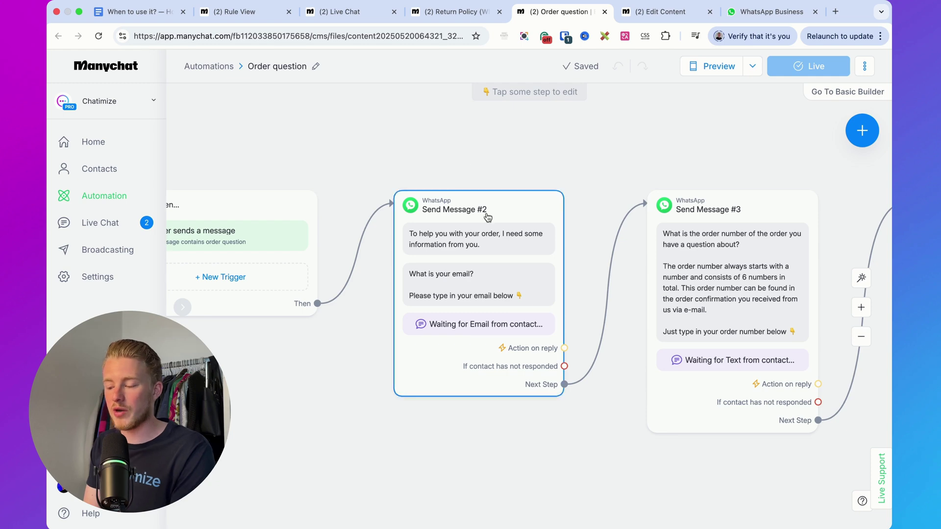
{"action": "scroll", "coordinate": [579, 224], "scroll_direction": "up", "scroll_amount": 3}
{"action": "left_click_drag", "start_coordinate": [578, 224], "coordinate": [520, 177]}
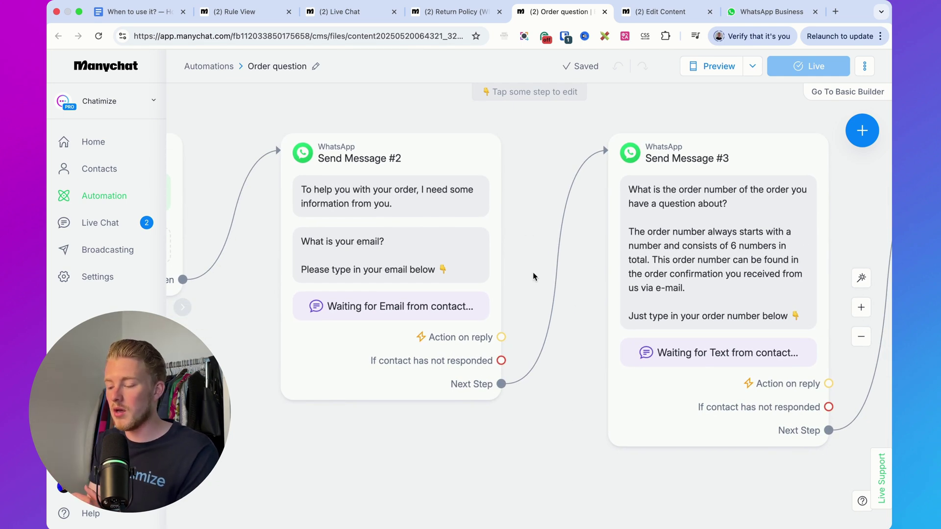
{"action": "scroll", "coordinate": [527, 232], "scroll_direction": "right", "scroll_amount": 8}
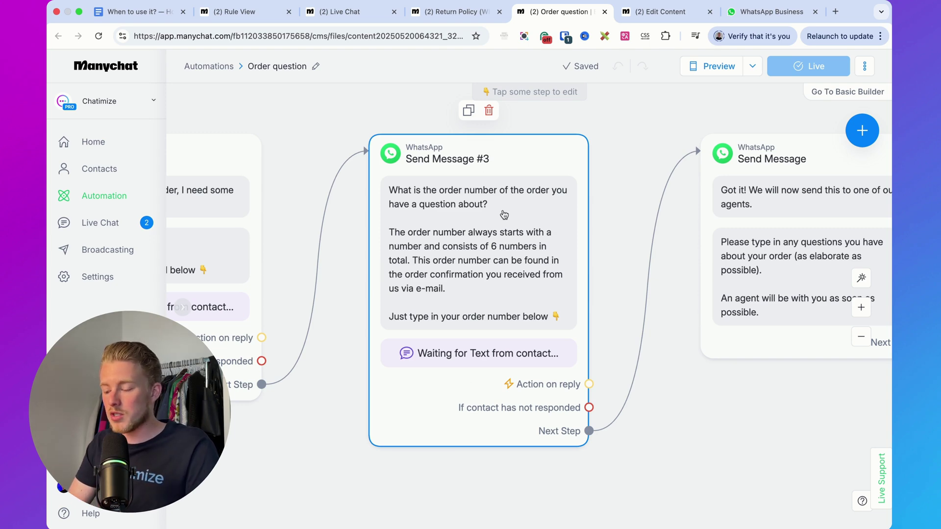
Step: Examine the last Send Message step of the Order question automation and the connected Actions step that pauses all automations
{"action": "left_click_drag", "start_coordinate": [712, 423], "coordinate": [453, 420]}
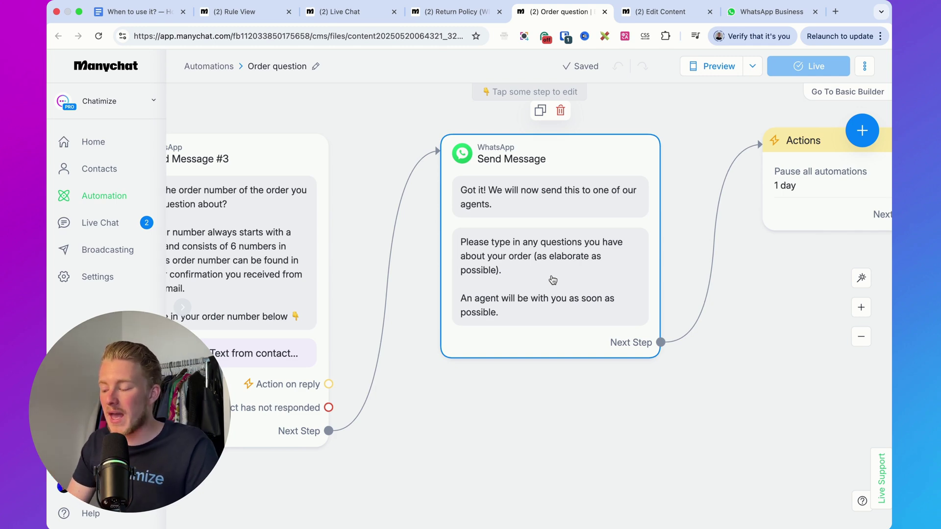
{"action": "scroll", "coordinate": [553, 280], "scroll_direction": "down", "scroll_amount": 5}
{"action": "scroll", "coordinate": [563, 329], "scroll_direction": "up", "scroll_amount": 5}
{"action": "scroll", "coordinate": [536, 382], "scroll_direction": "right", "scroll_amount": 3}
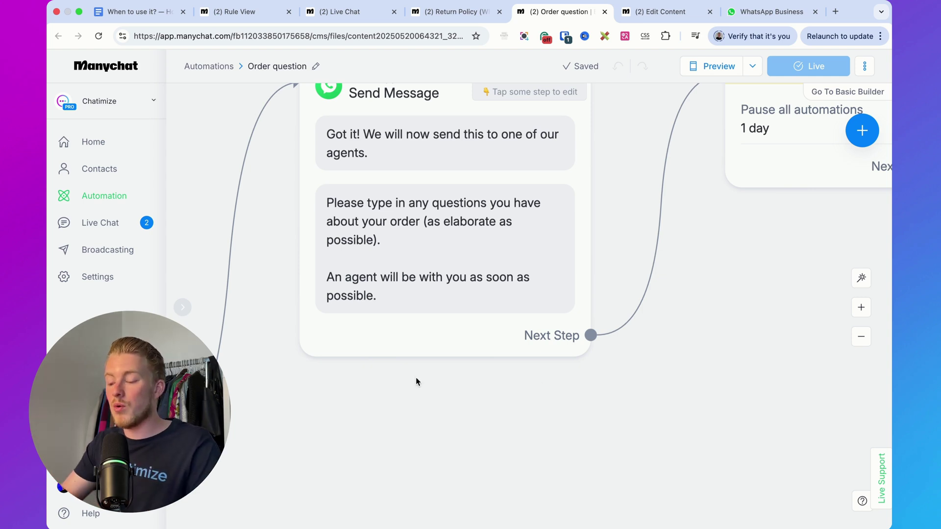
{"action": "scroll", "coordinate": [416, 382], "scroll_direction": "down", "scroll_amount": 5}
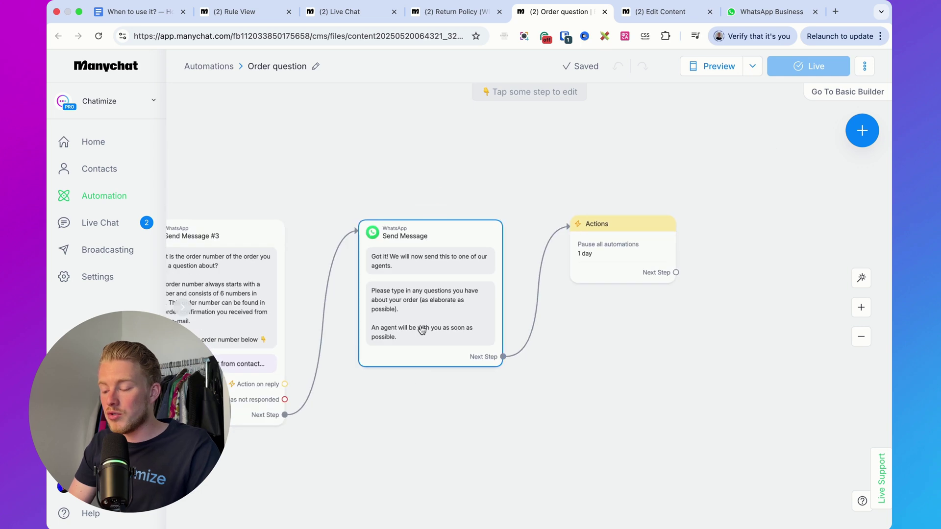
{"action": "scroll", "coordinate": [422, 330], "scroll_direction": "up", "scroll_amount": 5}
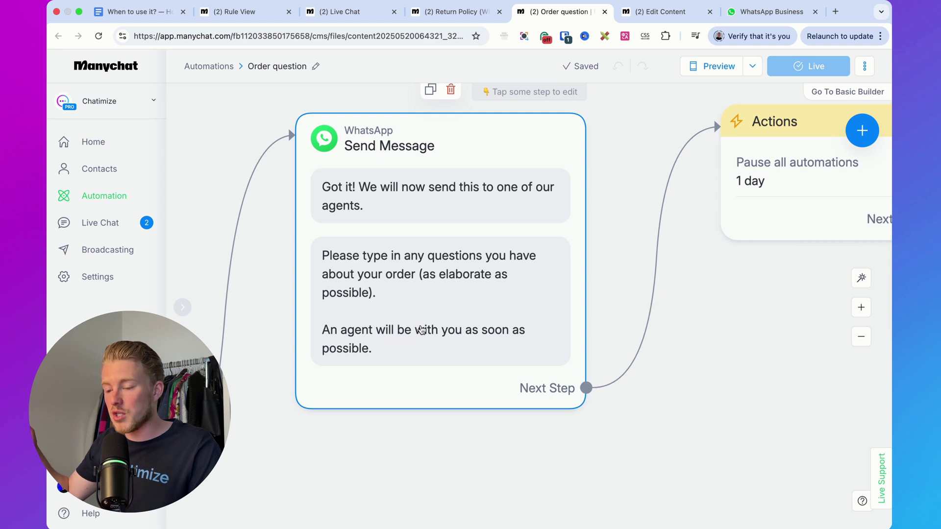
Step: Switch to the Google Docs document and review the "When to use this feature?" section down to "When not to use this feature"
{"action": "left_click", "coordinate": [144, 21]}
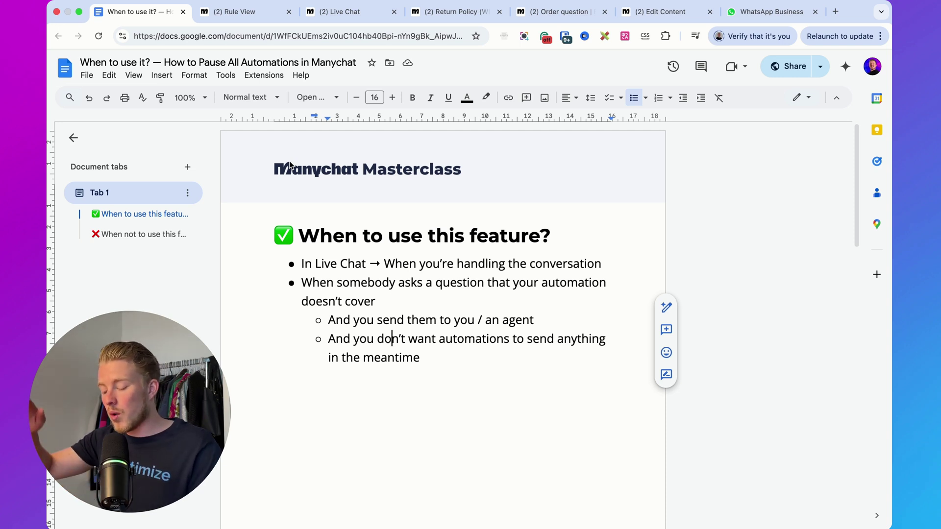
{"action": "left_click_drag", "start_coordinate": [275, 234], "coordinate": [435, 353]}
{"action": "left_click", "coordinate": [435, 353]}
{"action": "scroll", "coordinate": [435, 353], "scroll_direction": "down", "scroll_amount": 10}
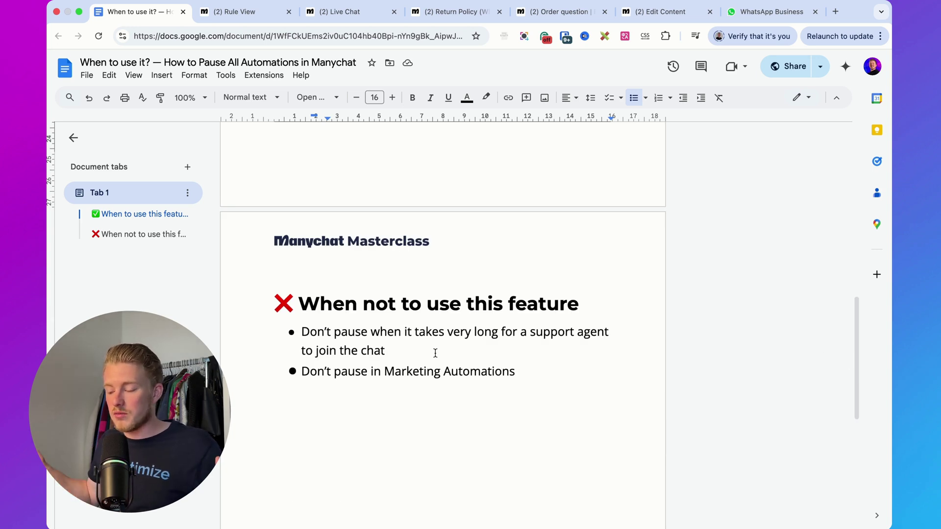
Step: Read the "When not to use this feature" heading and its bullet on support agents taking very long to join the chat
{"action": "left_click_drag", "start_coordinate": [435, 353], "coordinate": [299, 328]}
{"action": "left_click", "coordinate": [355, 314]}
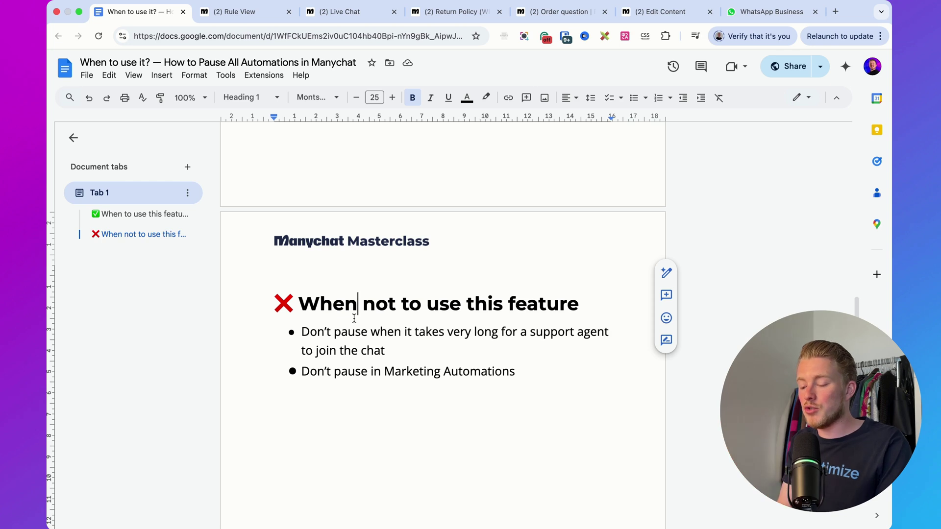
{"action": "left_click_drag", "start_coordinate": [411, 351], "coordinate": [290, 338]}
{"action": "left_click", "coordinate": [324, 331]}
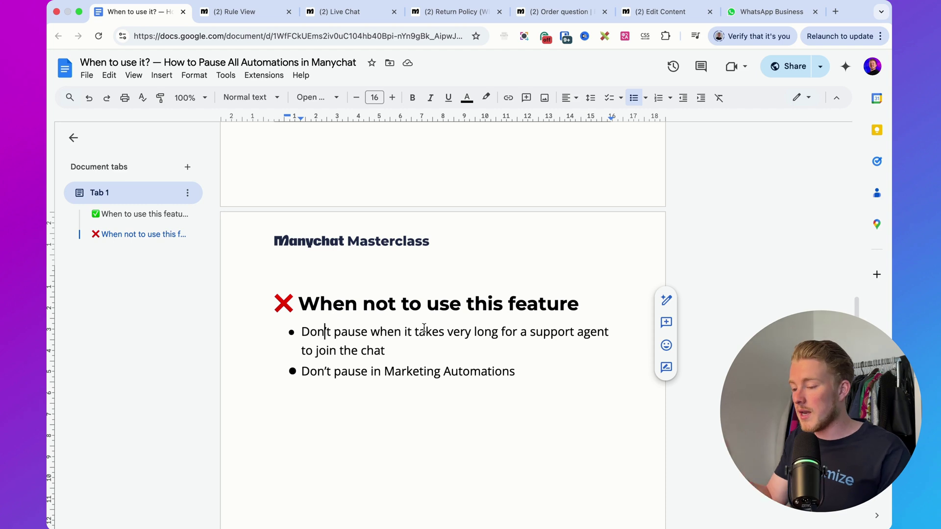
Step: Check the Return Policy (WhatsApp) automation, and return to the document to read the bullet on not pausing in Marketing Automations
{"action": "left_click", "coordinate": [468, 14]}
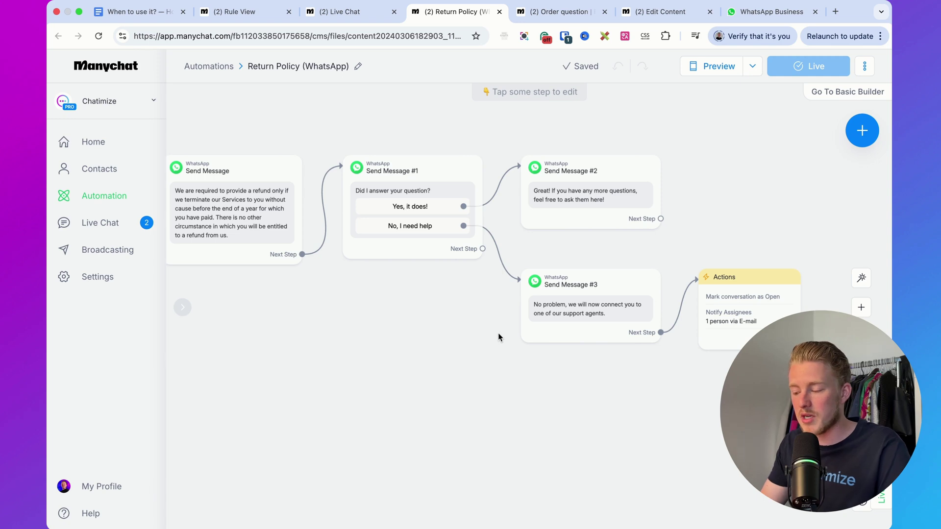
{"action": "left_click", "coordinate": [126, 13]}
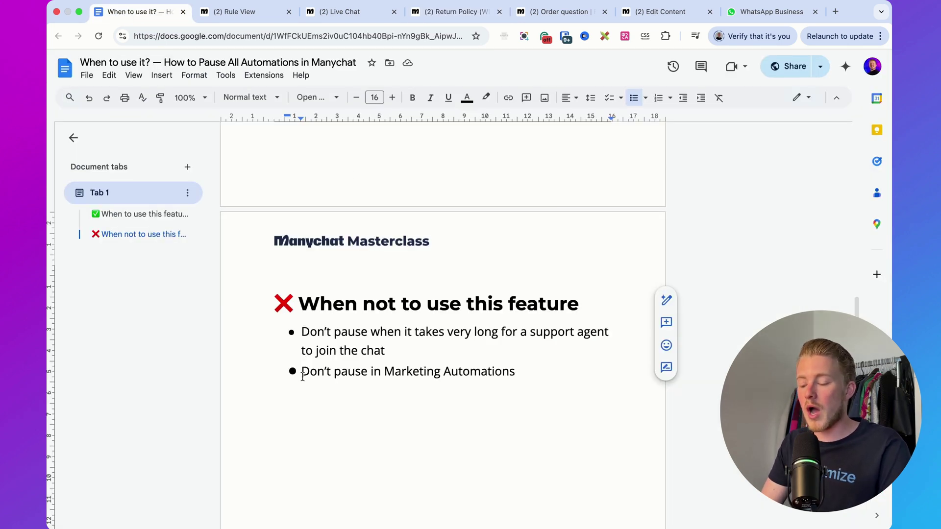
{"action": "left_click_drag", "start_coordinate": [304, 377], "coordinate": [572, 376]}
{"action": "left_click", "coordinate": [573, 376]}
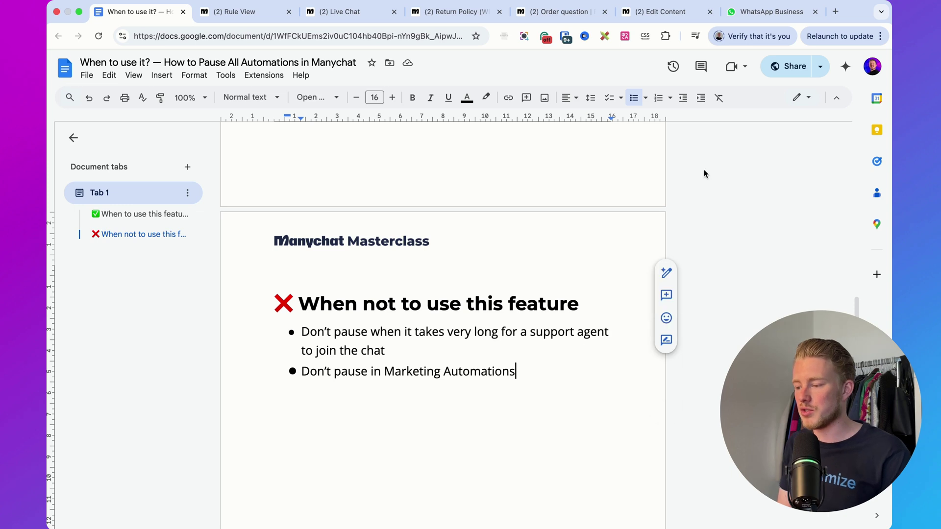
Step: Open the Sales Generation Funnel > 1. Confirm Interest automation in Manychat for editing, and inspect its Condition and first message
{"action": "left_click", "coordinate": [655, 18]}
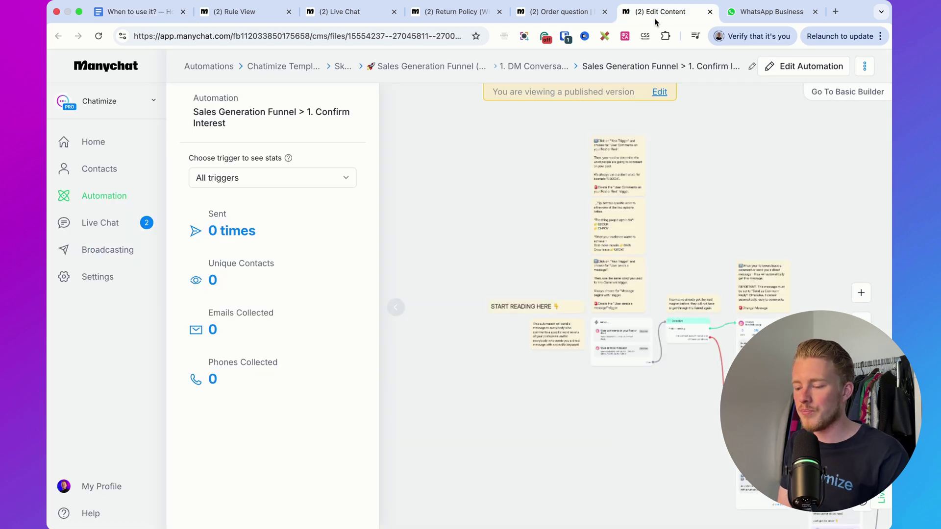
{"action": "key", "text": "super+r"}
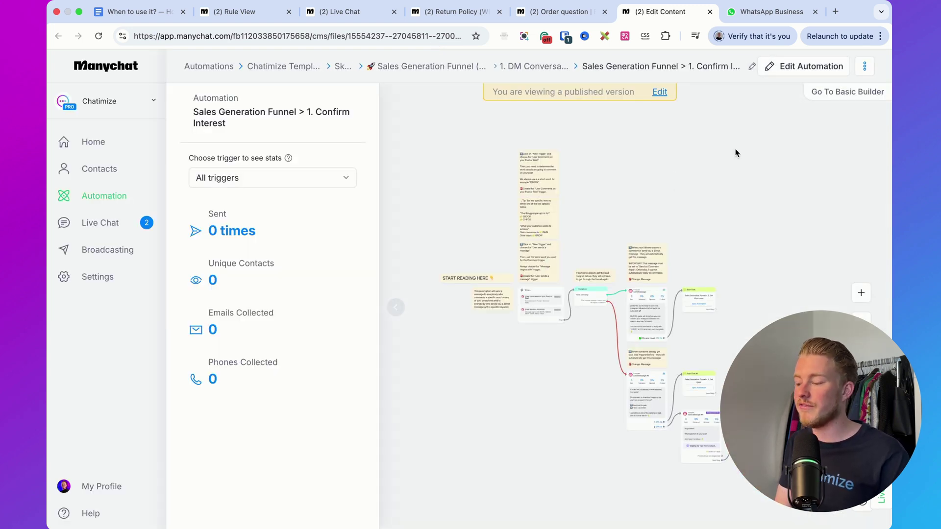
{"action": "left_click", "coordinate": [792, 61]}
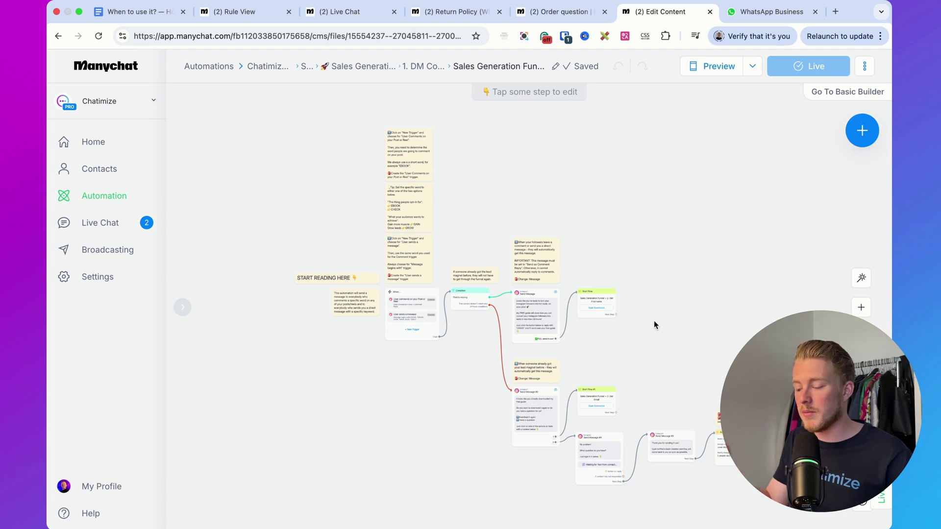
{"action": "scroll", "coordinate": [563, 323], "scroll_direction": "up", "scroll_amount": 5}
{"action": "scroll", "coordinate": [527, 363], "scroll_direction": "up", "scroll_amount": 3}
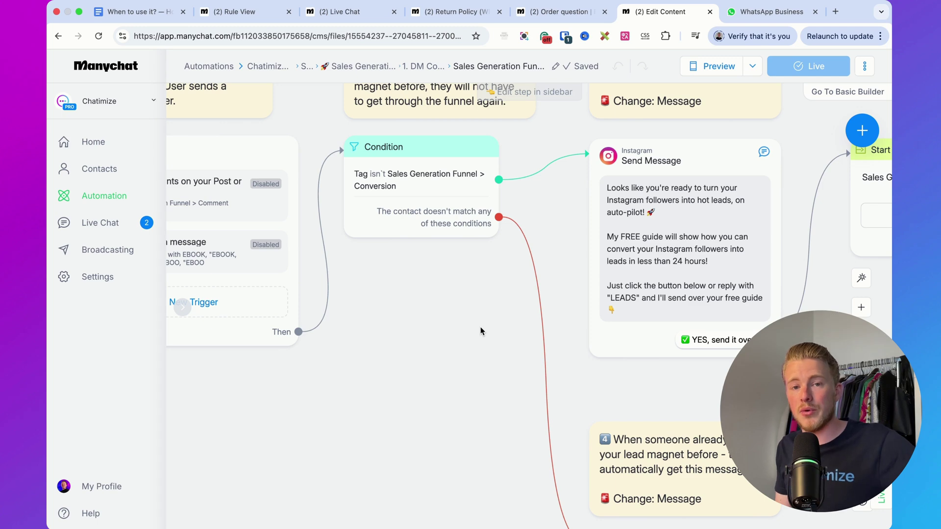
Step: Examine Send Message #2 in the sales funnel, including the options to download the guide again or ask a question
{"action": "scroll", "coordinate": [669, 293], "scroll_direction": "down", "scroll_amount": 5}
{"action": "left_click_drag", "start_coordinate": [672, 294], "coordinate": [762, 317]}
{"action": "scroll", "coordinate": [484, 323], "scroll_direction": "right", "scroll_amount": 3}
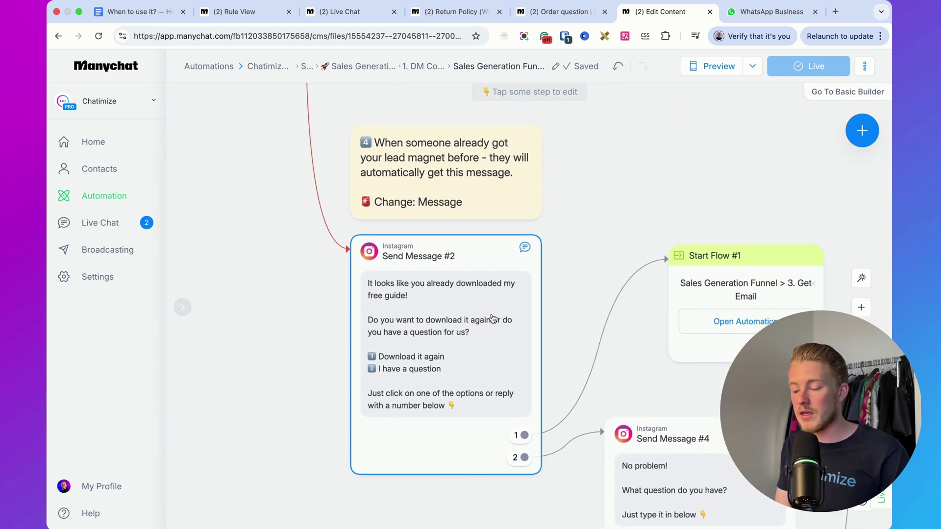
{"action": "scroll", "coordinate": [484, 323], "scroll_direction": "up", "scroll_amount": 3}
{"action": "scroll", "coordinate": [484, 323], "scroll_direction": "down", "scroll_amount": 4}
{"action": "scroll", "coordinate": [484, 323], "scroll_direction": "right", "scroll_amount": 2}
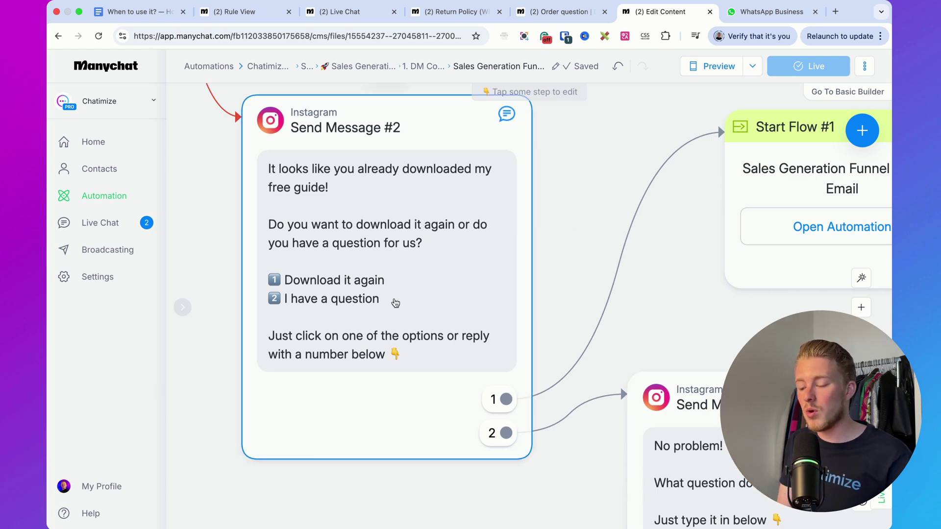
Step: Follow the "I have a question" branch through Send Message #4 and Send Message #3 to the final Actions step
{"action": "scroll", "coordinate": [444, 466], "scroll_direction": "down", "scroll_amount": 5}
{"action": "scroll", "coordinate": [445, 466], "scroll_direction": "right", "scroll_amount": 5}
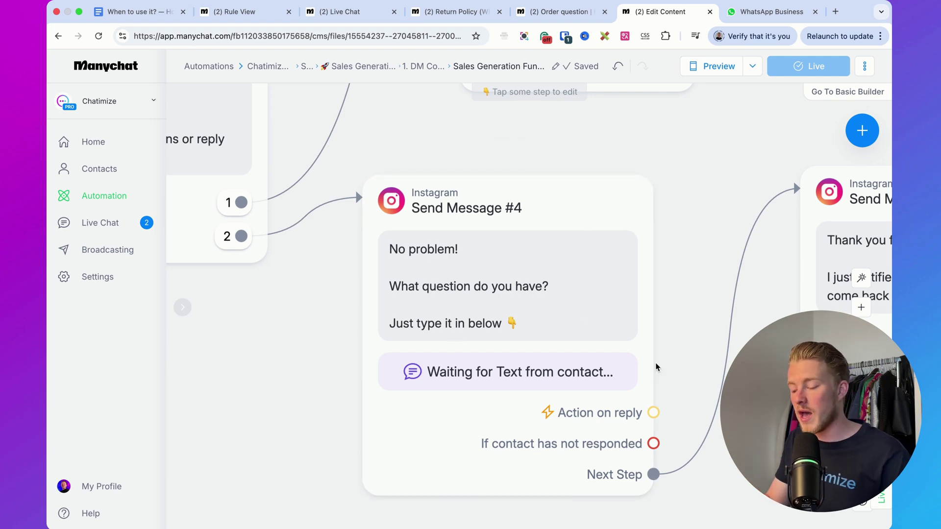
{"action": "scroll", "coordinate": [657, 368], "scroll_direction": "down", "scroll_amount": 2}
{"action": "scroll", "coordinate": [499, 419], "scroll_direction": "right", "scroll_amount": 3}
{"action": "scroll", "coordinate": [528, 331], "scroll_direction": "down", "scroll_amount": 2}
{"action": "scroll", "coordinate": [528, 331], "scroll_direction": "up", "scroll_amount": 3}
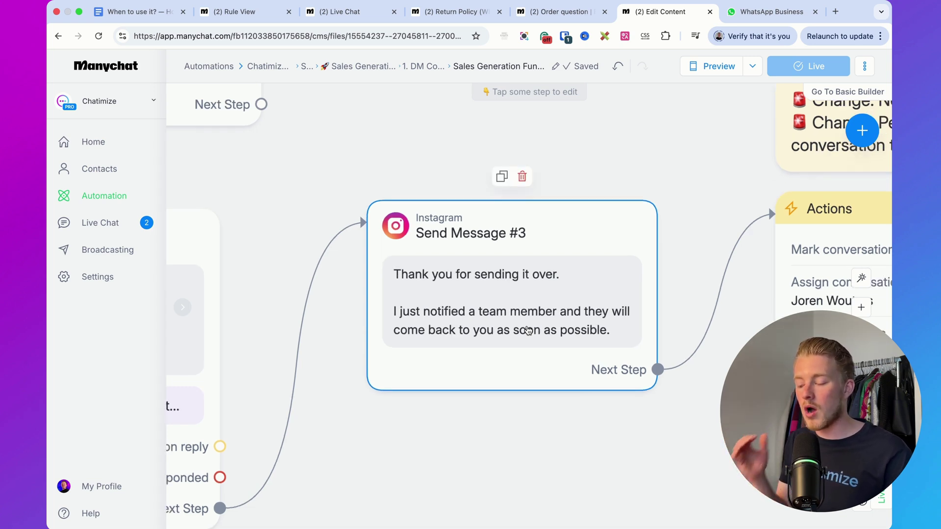
{"action": "mouse_move", "coordinate": [528, 331]}
{"action": "left_mouse_down"}
{"action": "mouse_move", "coordinate": [519, 324]}
{"action": "mouse_move", "coordinate": [525, 331]}
{"action": "left_mouse_up"}
{"action": "scroll", "coordinate": [646, 151], "scroll_direction": "down", "scroll_amount": 5}
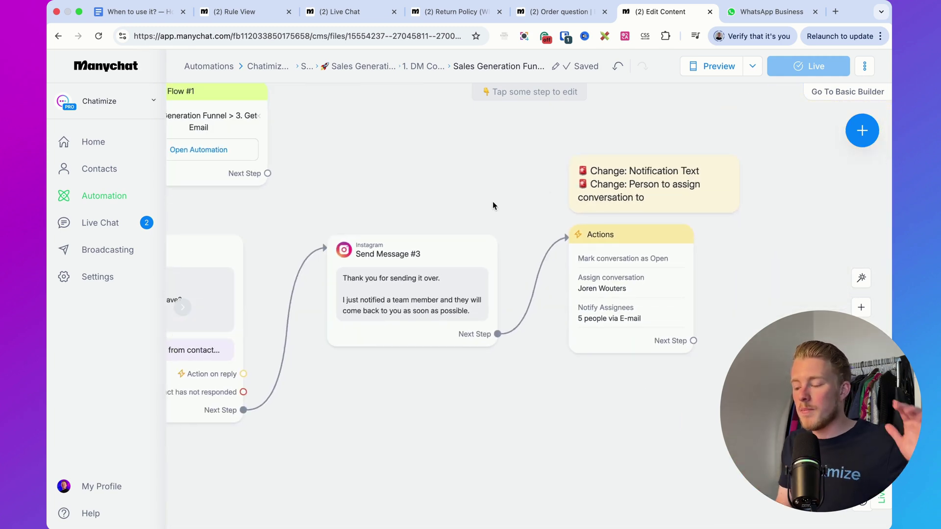
{"action": "left_click_drag", "start_coordinate": [493, 202], "coordinate": [552, 202]}
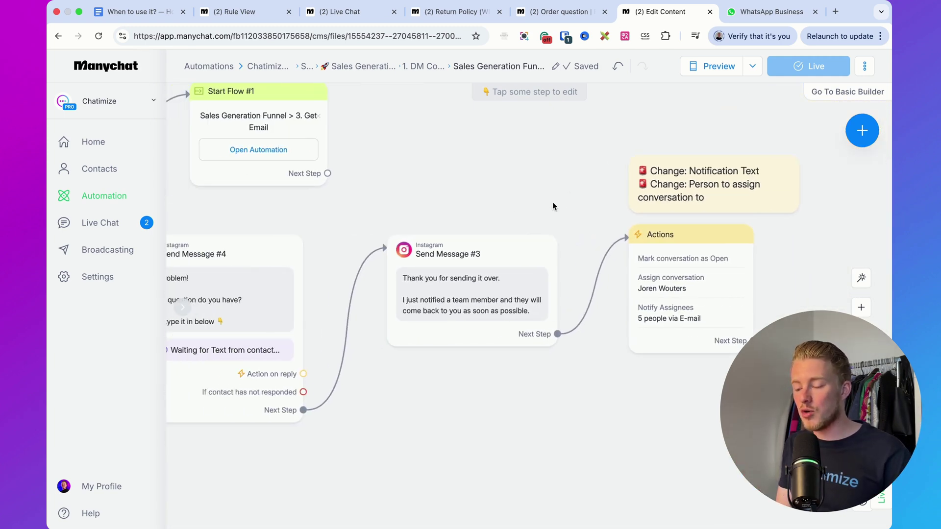